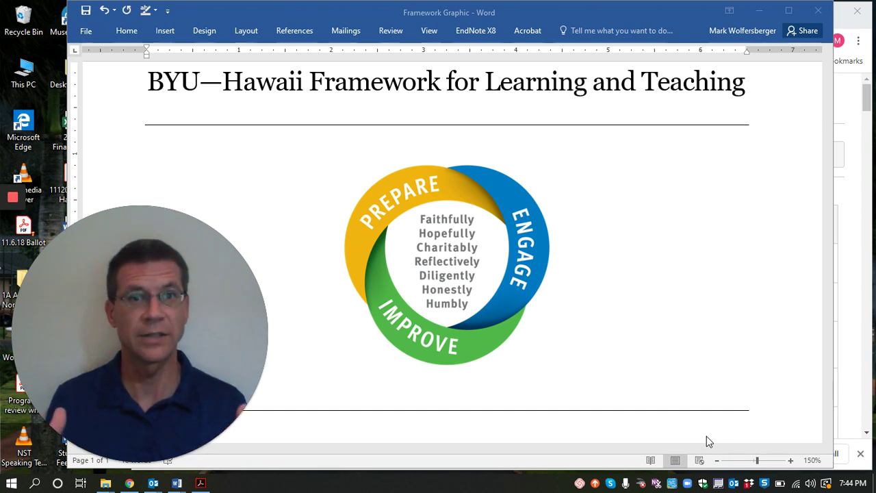
Switch to the Winter 2020 Canvas course in Chrome and open the Navigation section of its course settings.
click(849, 284)
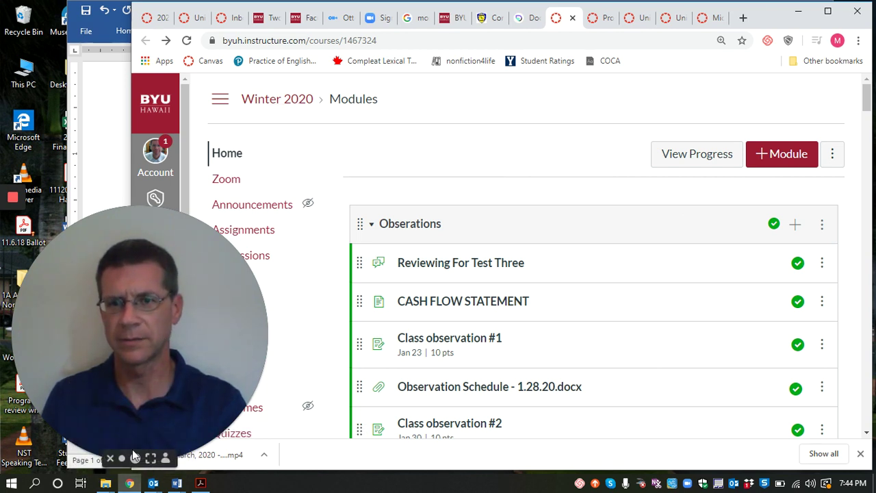
click(121, 458)
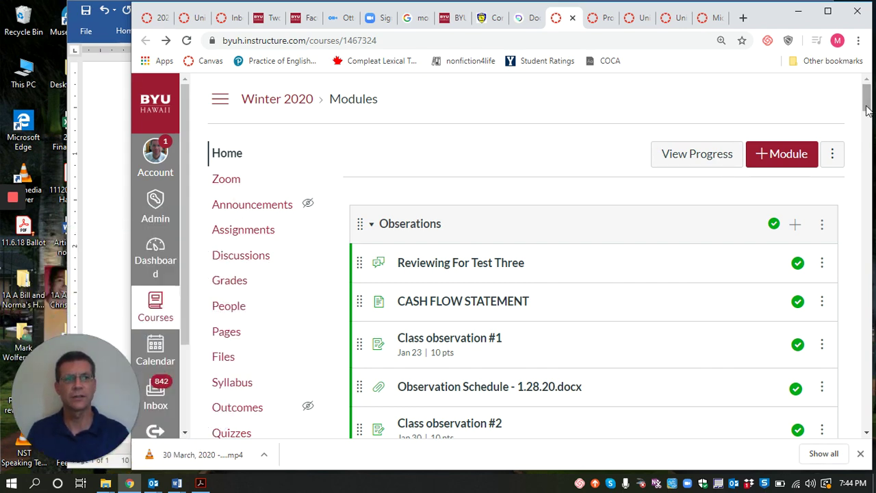
drag(867, 108, 866, 127)
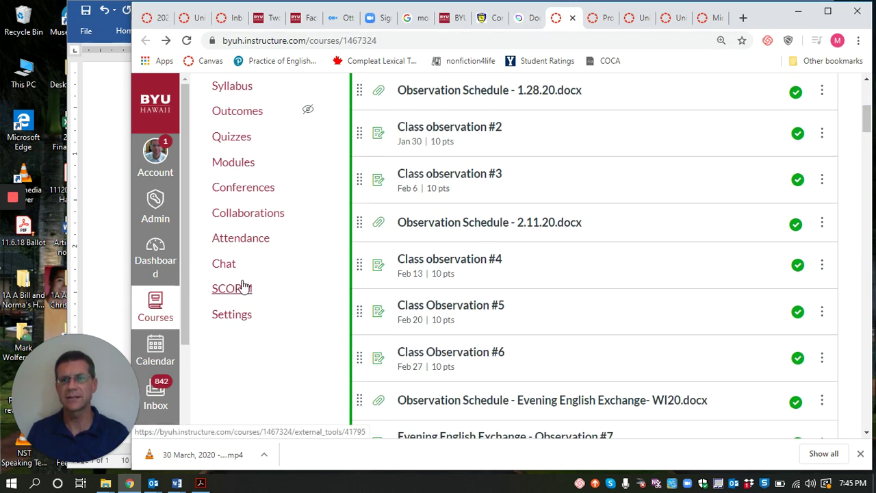
click(228, 321)
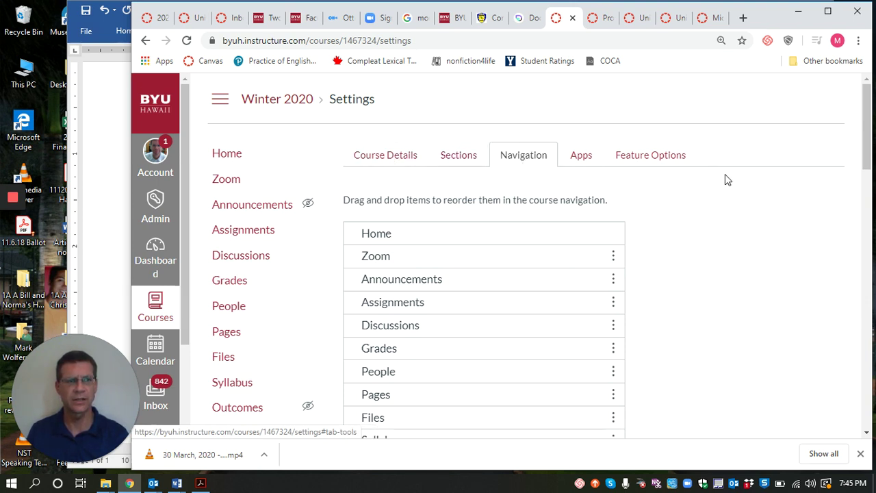
Save the course navigation with Secure Exam Proctor (Proctorio) among the enabled items.
drag(865, 138, 855, 256)
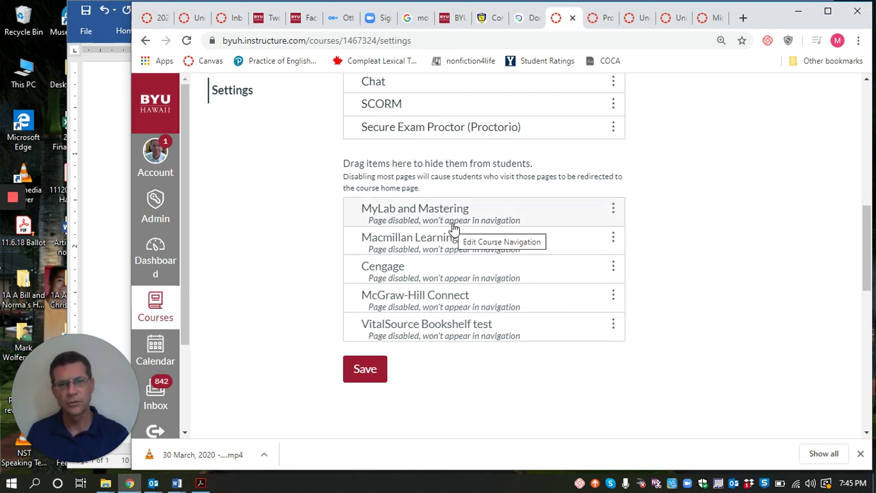
drag(455, 220, 428, 210)
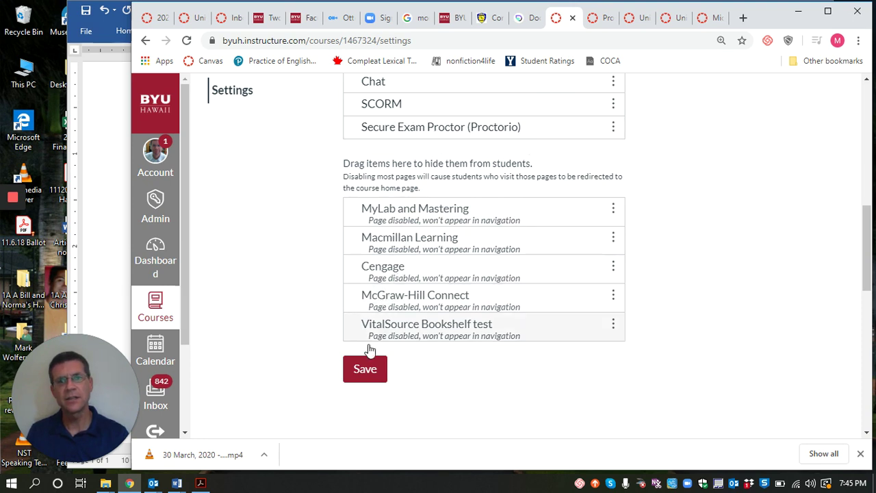
click(365, 370)
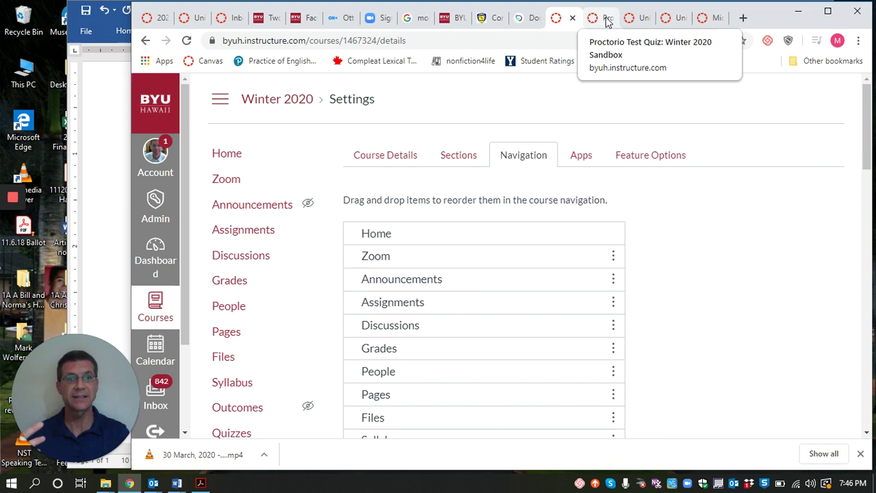
Switch to the Proctorio Test Quiz page and open the quiz for editing.
click(605, 22)
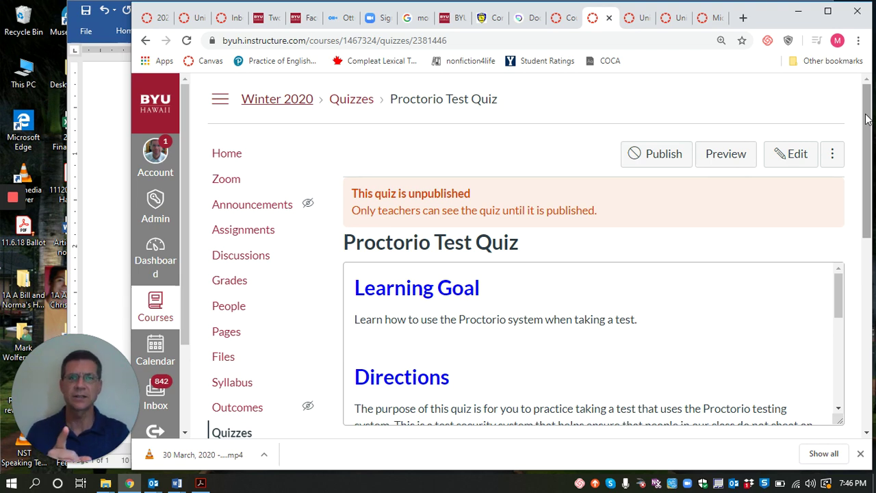
drag(866, 119, 865, 136)
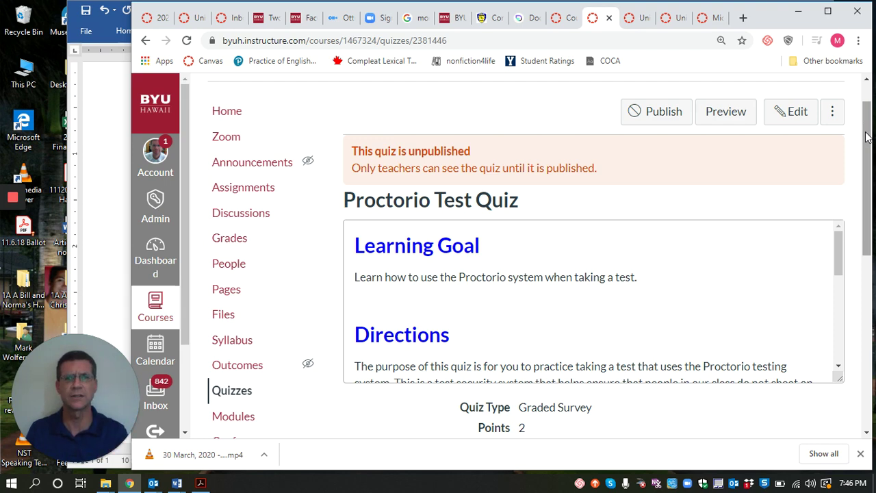
click(797, 116)
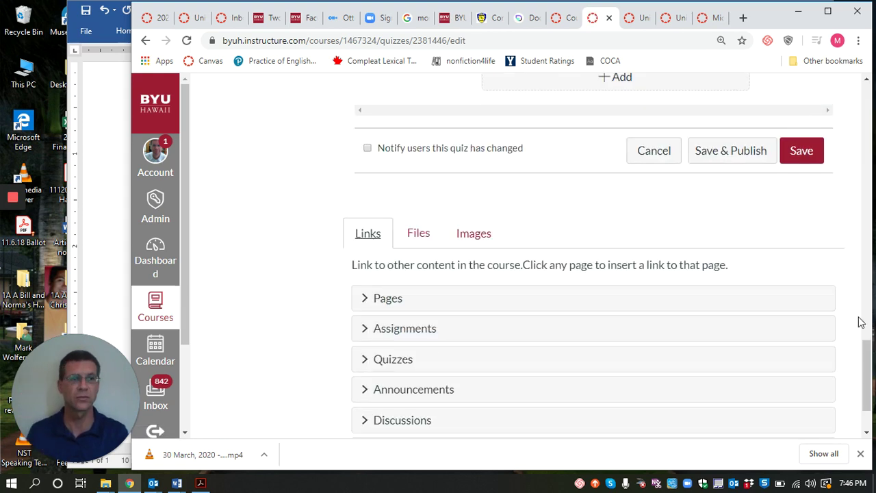
drag(867, 354, 863, 94)
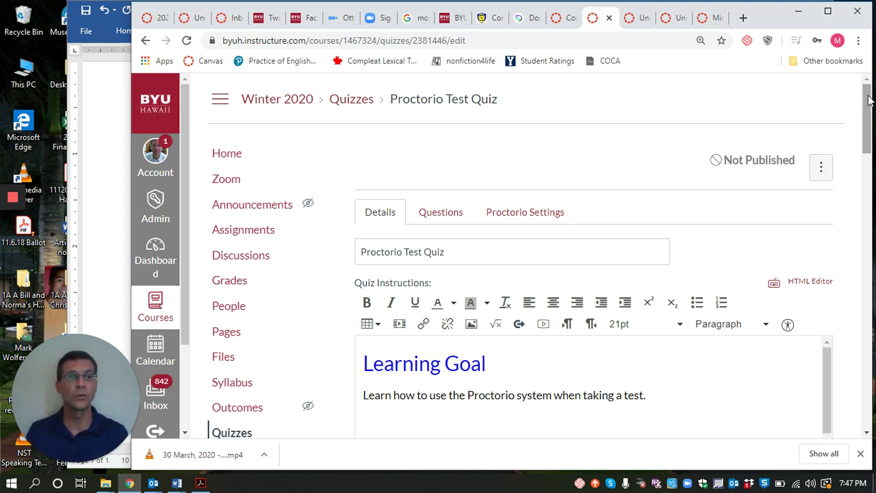
Review the quiz instructions, including the recommended time and the advice, and check the quiz type setting.
drag(867, 100, 866, 127)
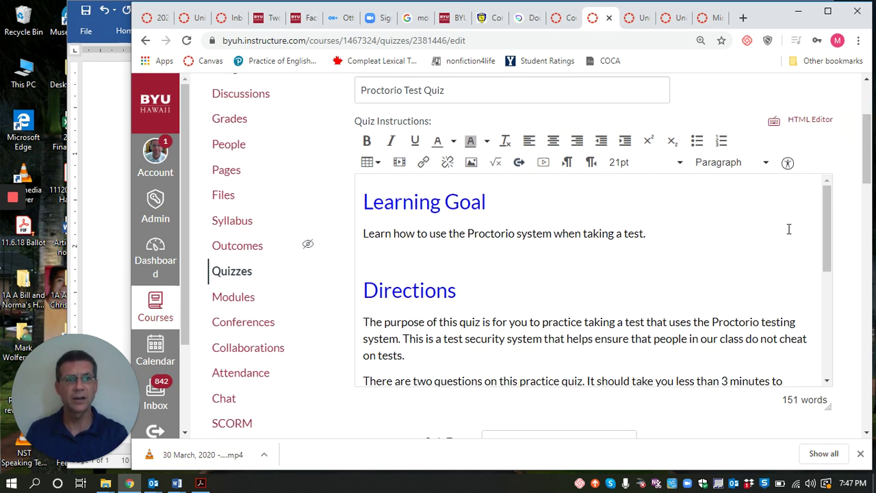
drag(827, 235, 820, 291)
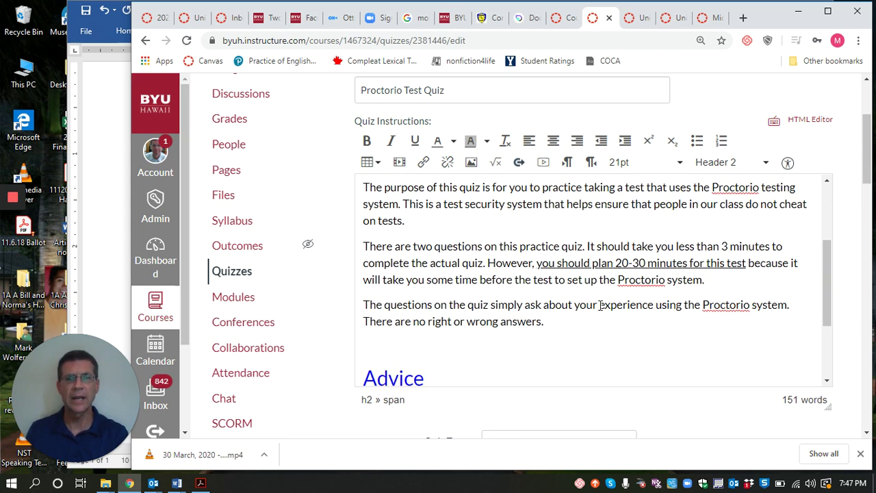
drag(534, 263, 753, 267)
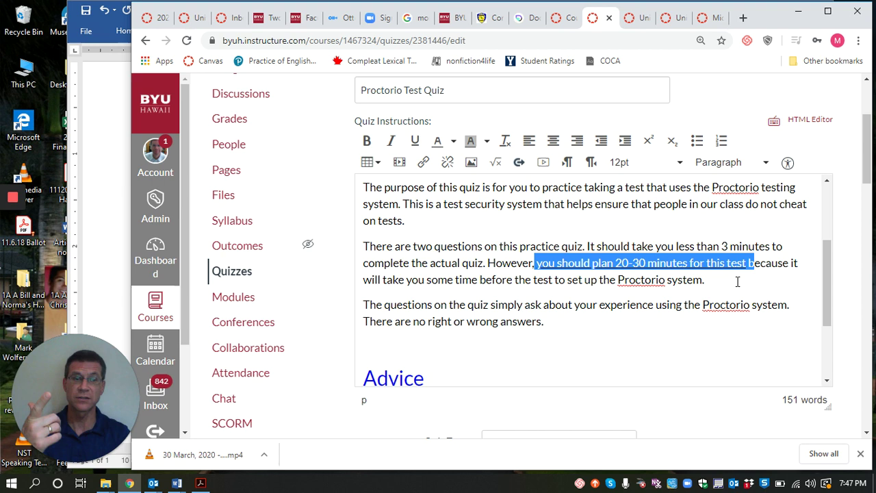
click(827, 269)
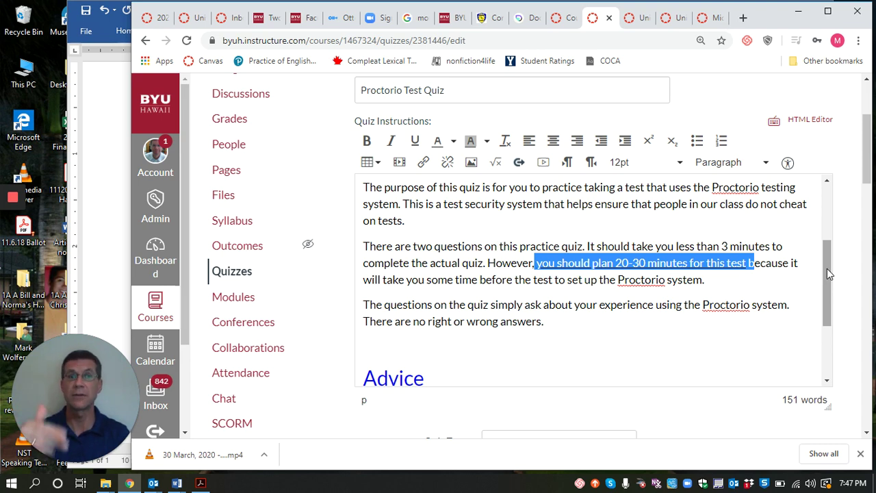
drag(826, 268, 828, 321)
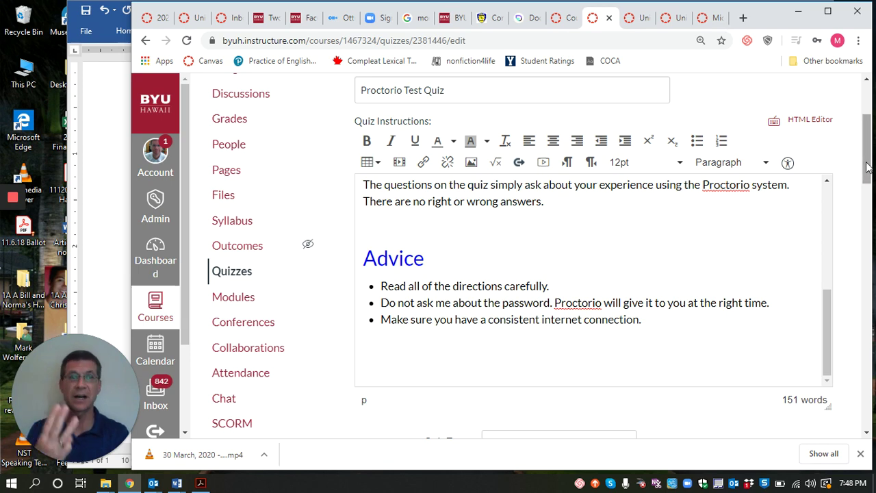
drag(867, 167, 867, 217)
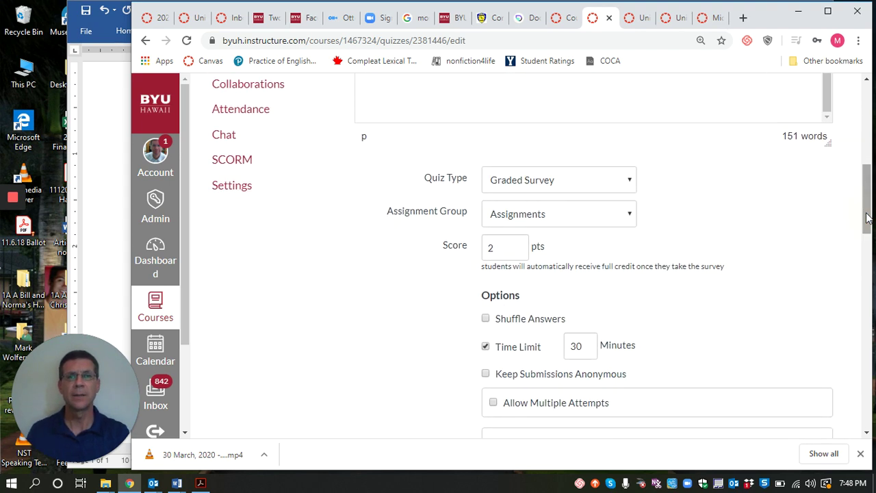
click(630, 183)
click(630, 183)
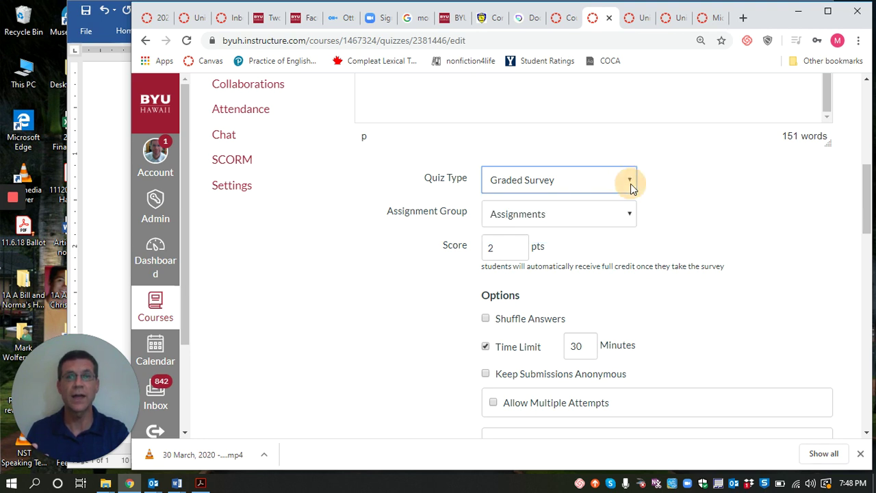
click(707, 194)
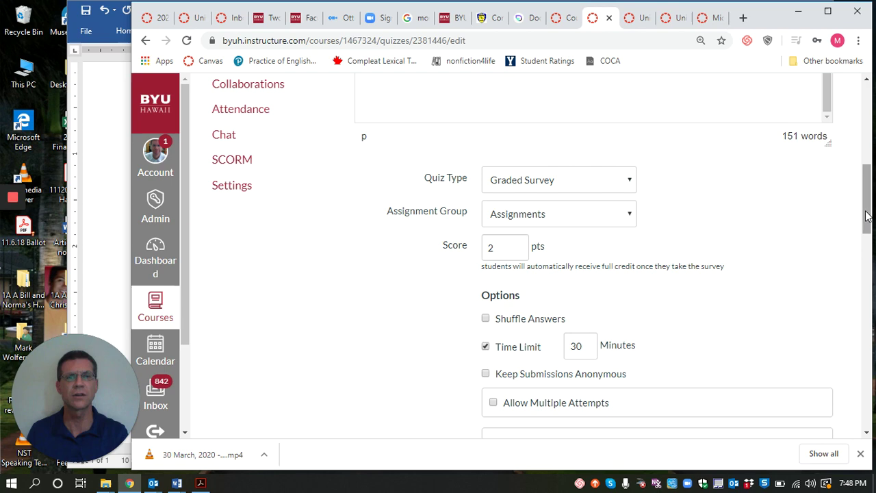
Enable Proctorio Secure Exam Proctor in the quiz restrictions.
drag(865, 215, 863, 252)
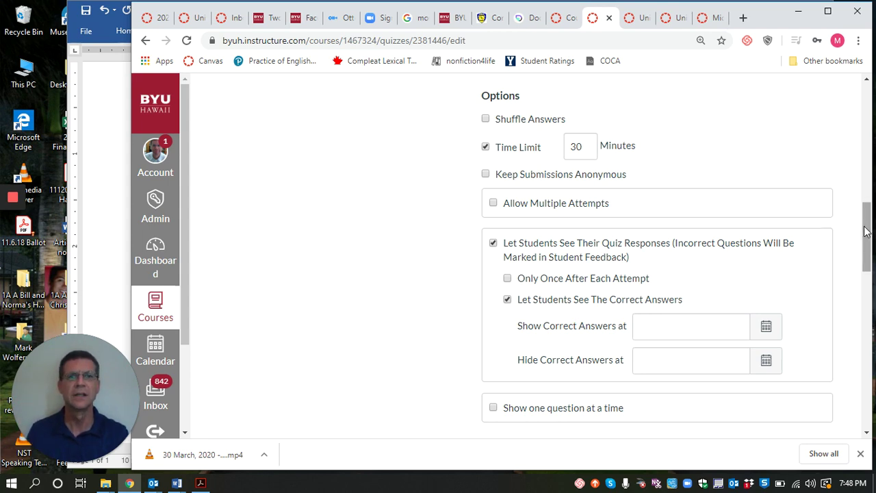
drag(864, 231, 869, 283)
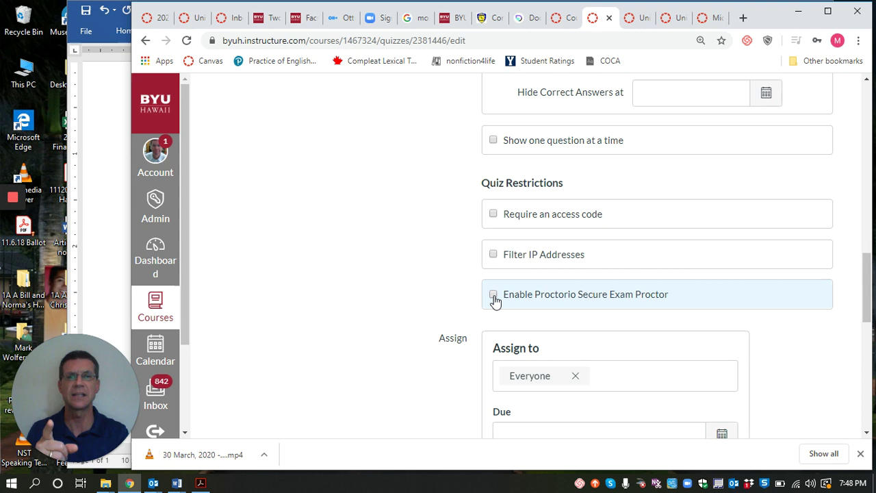
click(493, 296)
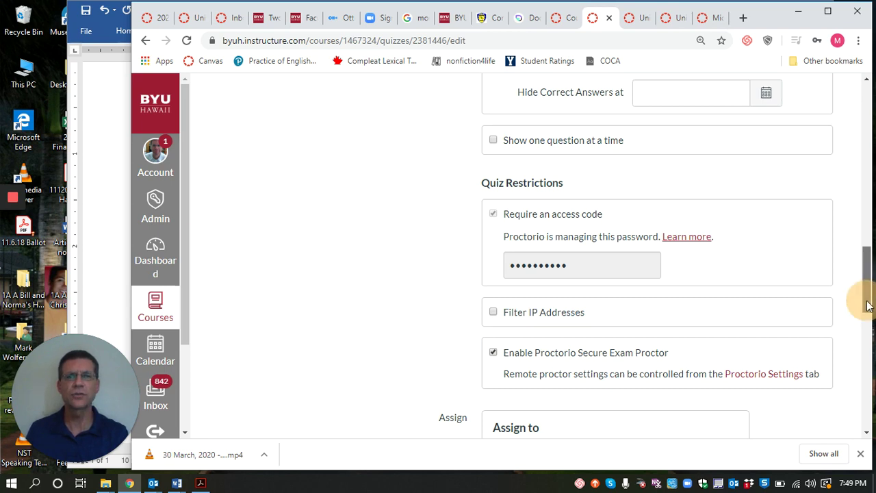
In the quiz's Proctorio settings, turn on video, audio, screen and web traffic recording, and set room recording to Intelligent Scan.
drag(865, 301, 829, 157)
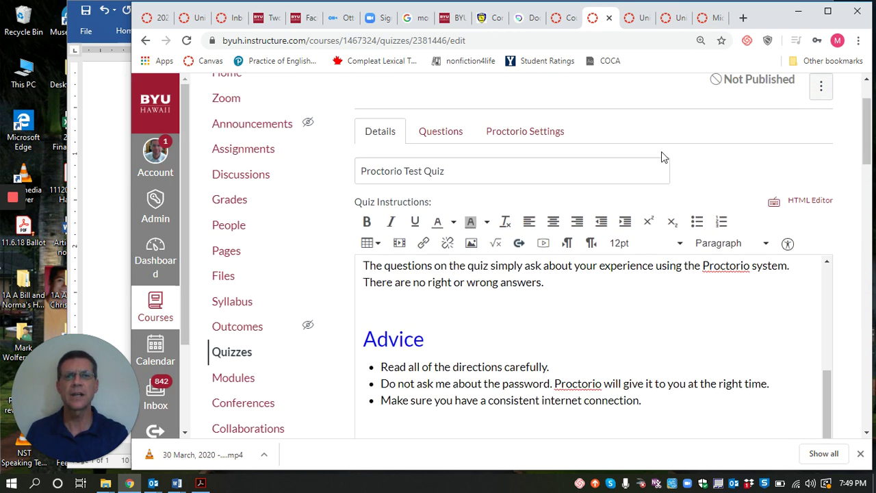
click(519, 134)
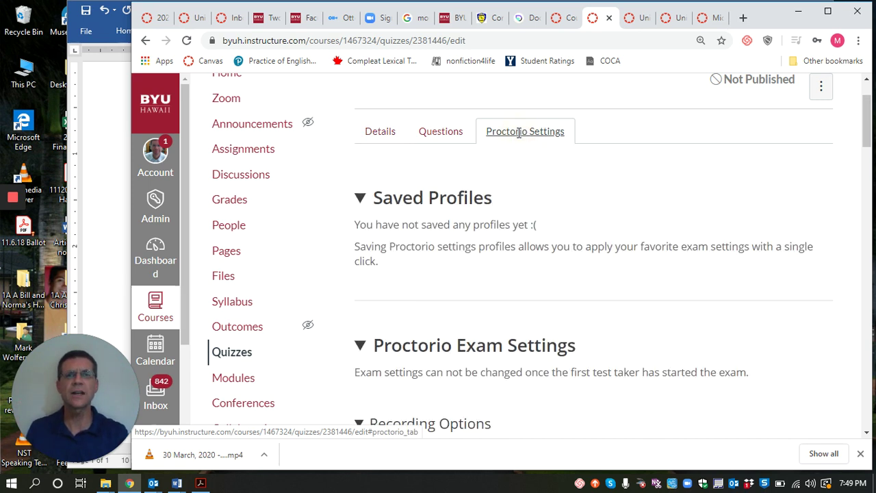
drag(866, 112, 866, 152)
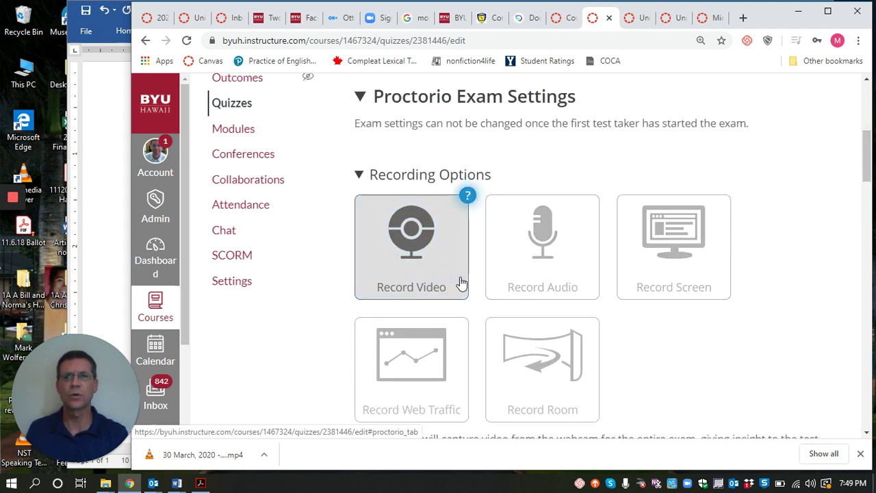
click(440, 280)
click(514, 280)
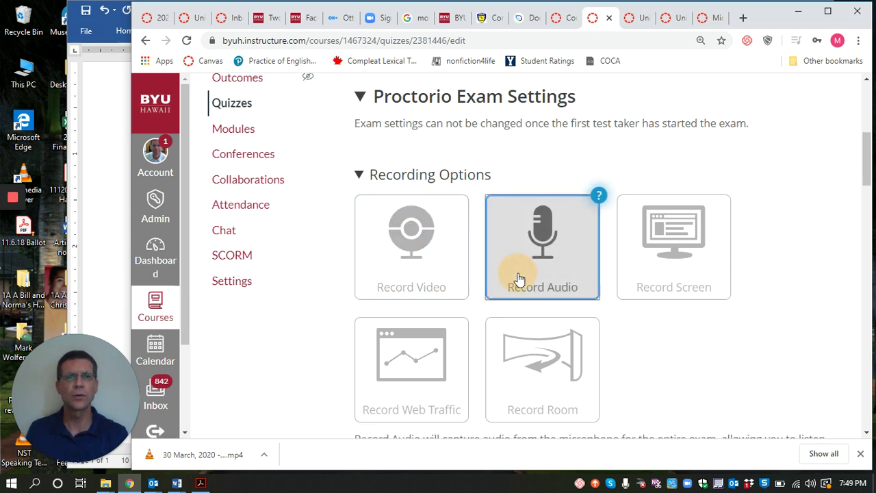
click(666, 281)
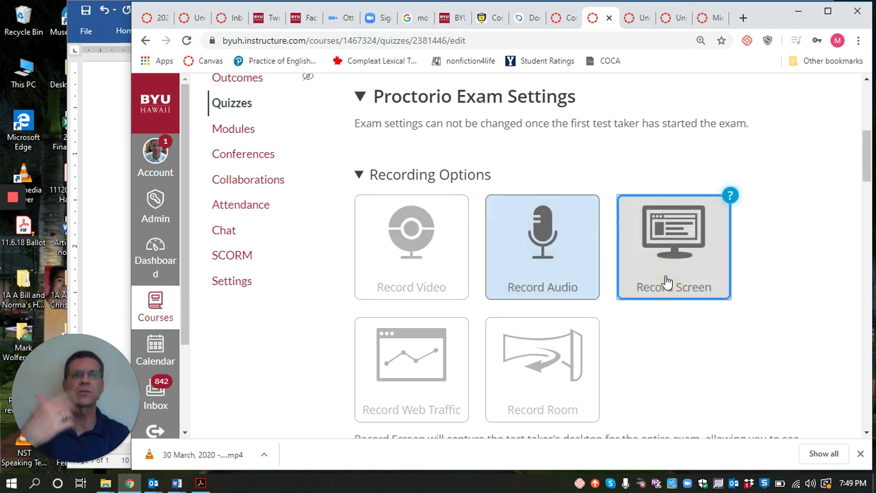
click(560, 364)
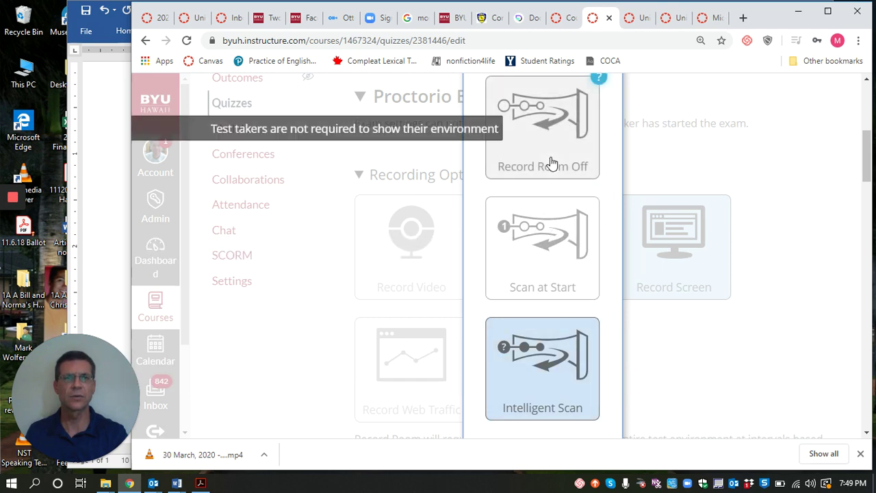
click(538, 353)
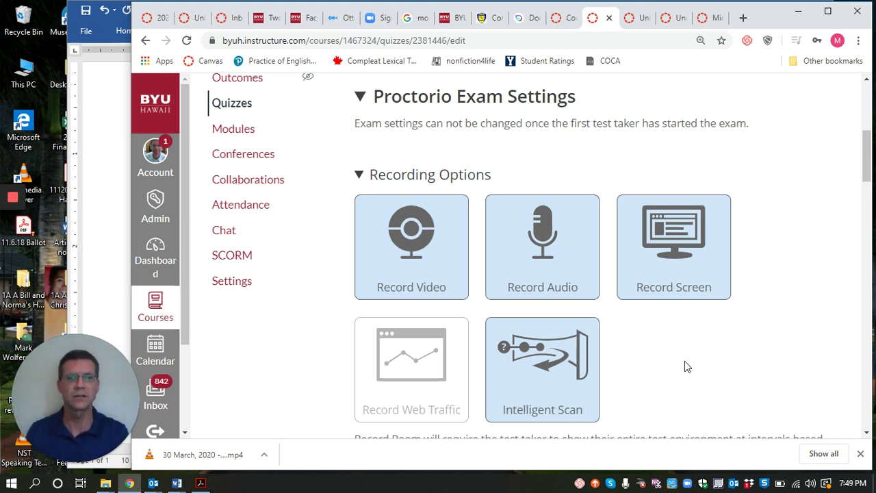
click(417, 391)
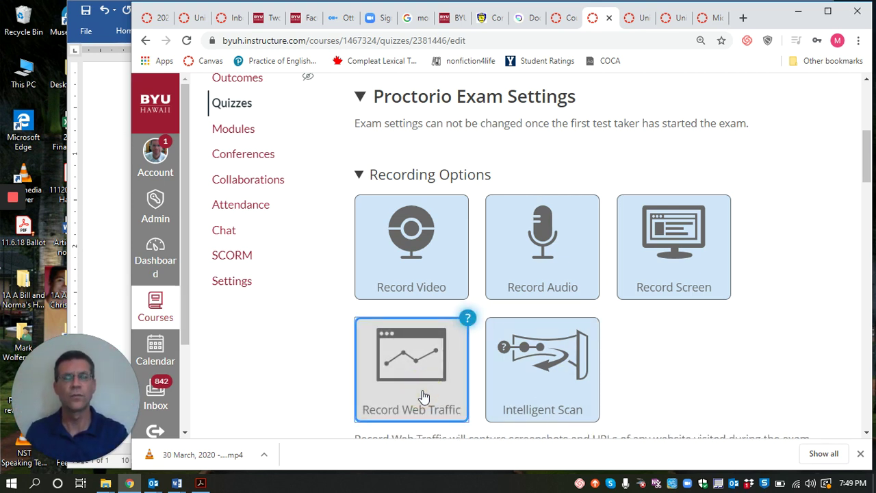
Save the quiz with its Proctorio settings without publishing it.
click(867, 166)
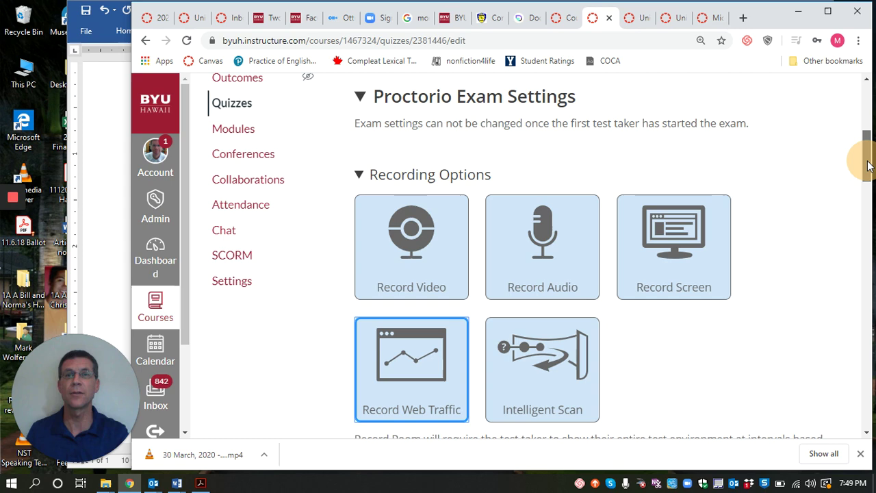
mouse_move(868, 165)
mouse_down()
mouse_move(868, 279)
mouse_move(844, 376)
mouse_move(849, 338)
mouse_move(854, 369)
mouse_up()
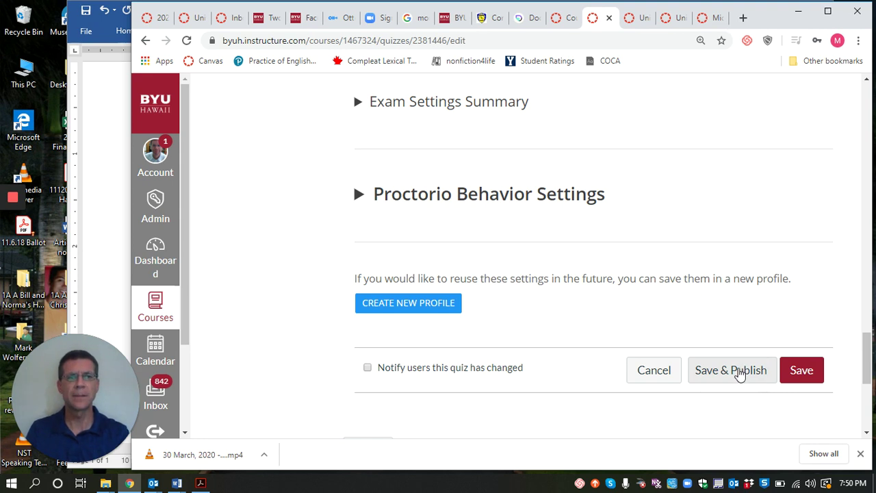
click(810, 370)
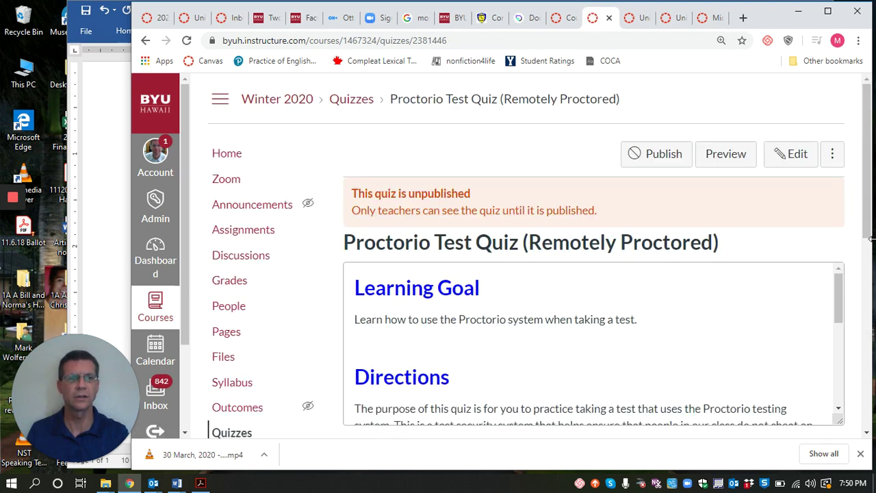
Preview the Proctorio Test Quiz and look through its questions.
click(727, 158)
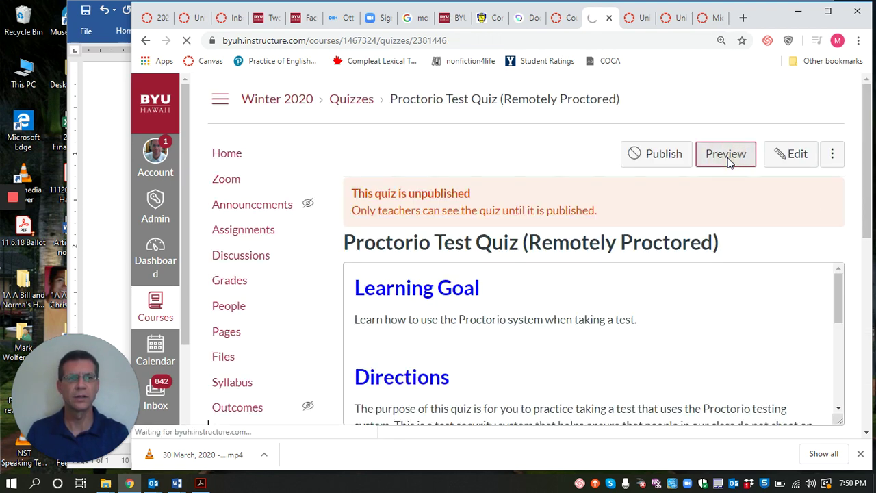
drag(871, 119, 853, 242)
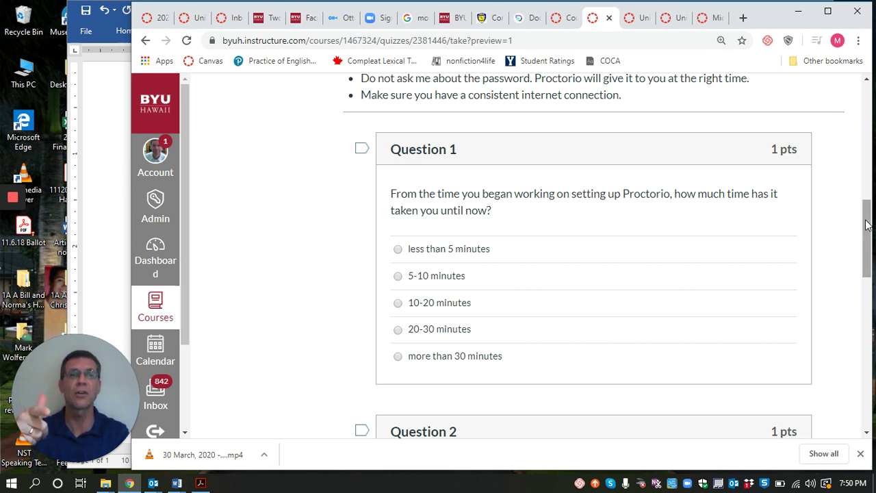
Read through Questions 1 and 2 in the quiz preview.
drag(866, 225, 855, 295)
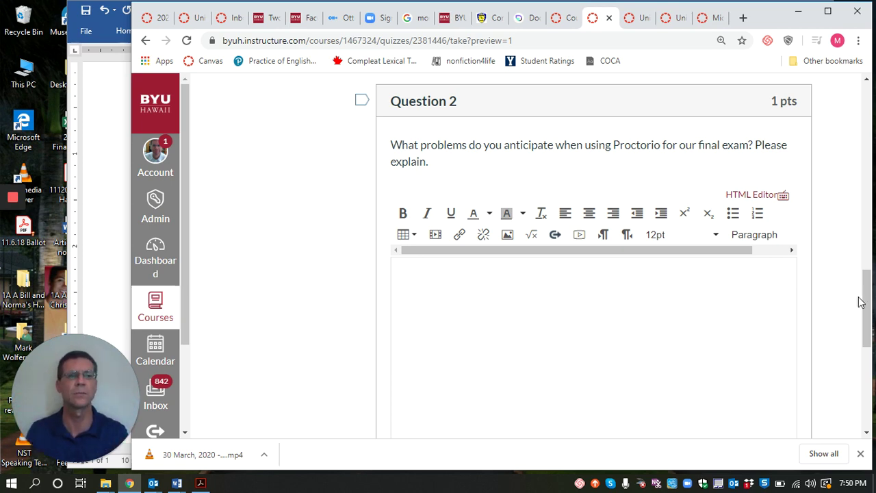
drag(866, 301, 856, 260)
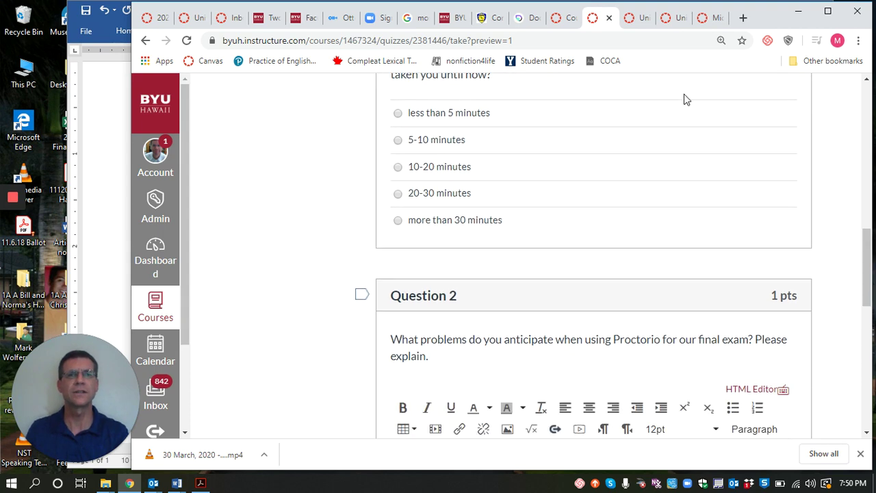
Find the Proctorio Gradebook link on the Unit 3 Test (Remotely Proctored) quiz page and view that quiz's gradebook.
click(639, 21)
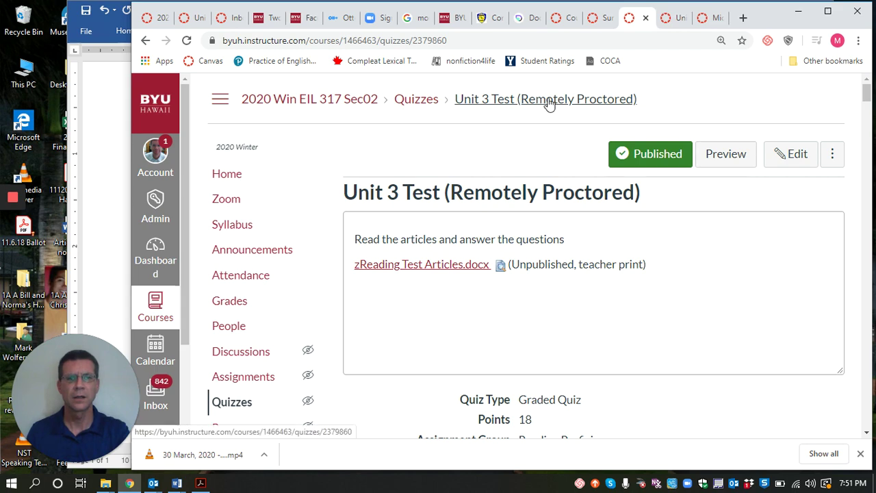
drag(865, 95, 860, 415)
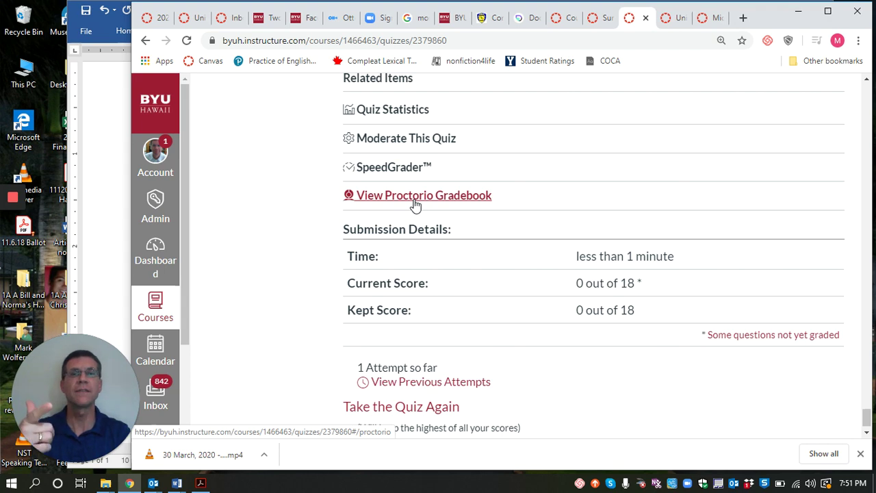
click(674, 20)
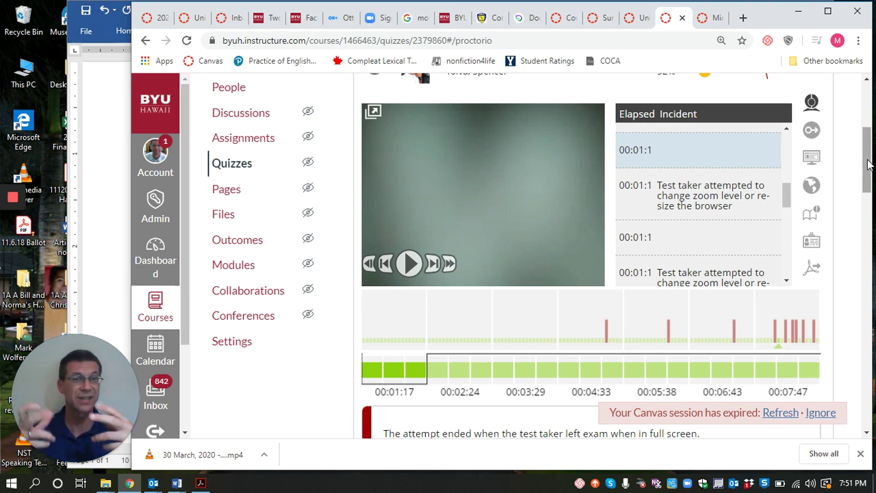
Play the student's exam recording, move the timeline window to the 00:03:29 segment, and pause playback.
mouse_move(459, 167)
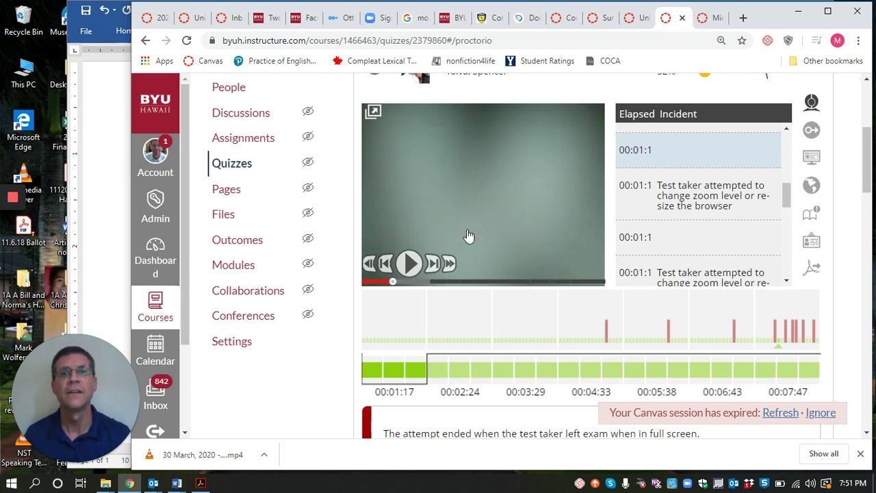
click(411, 263)
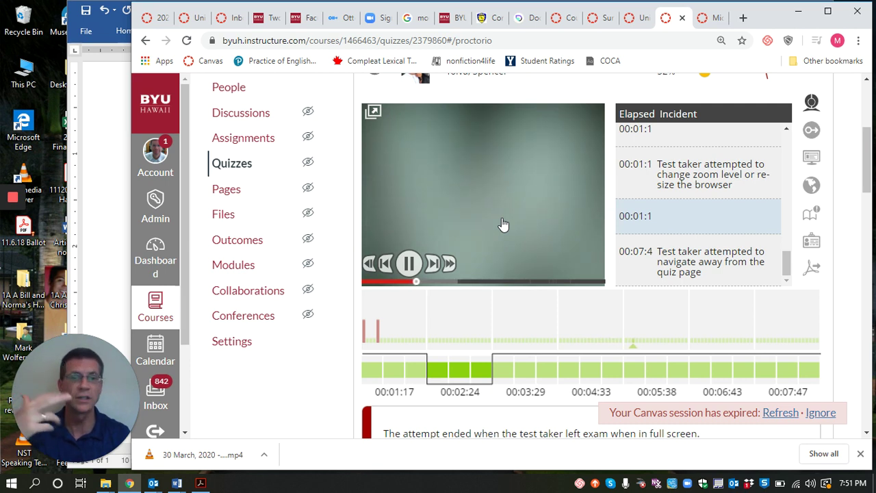
click(503, 380)
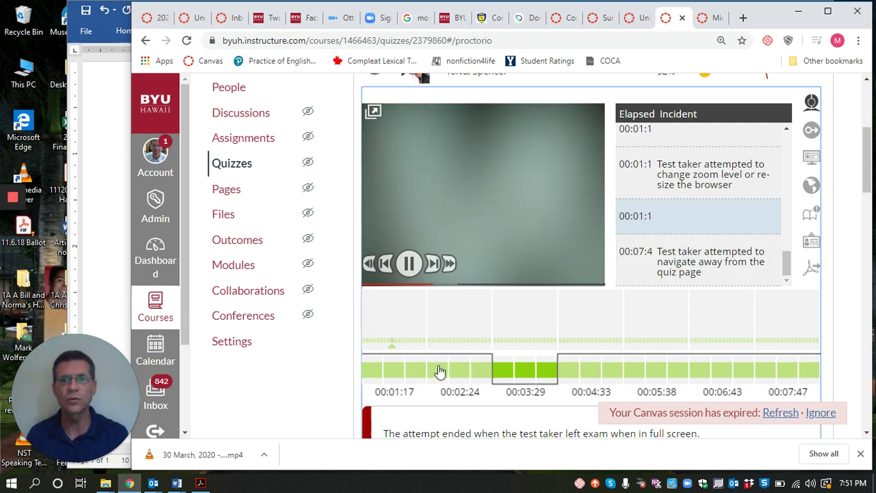
click(411, 263)
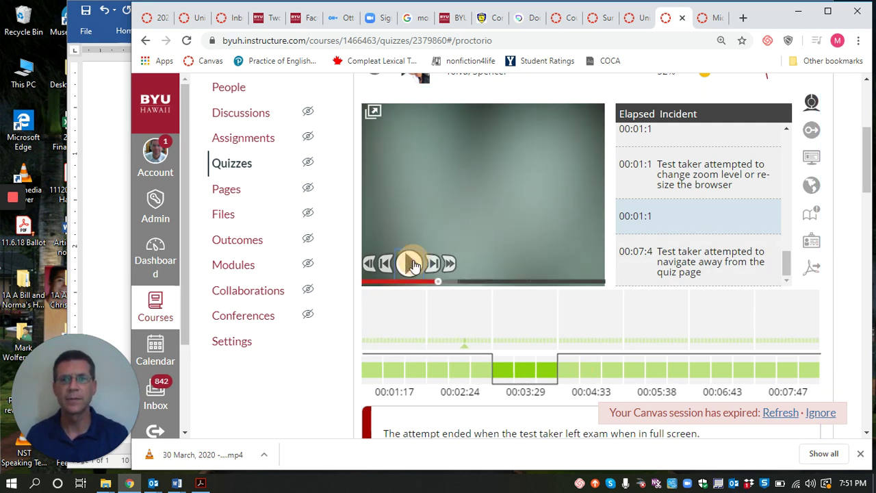
Move the timeline window back to around 00:02:24 and jump to the last flagged incident marker in the incident chart.
drag(492, 375, 416, 389)
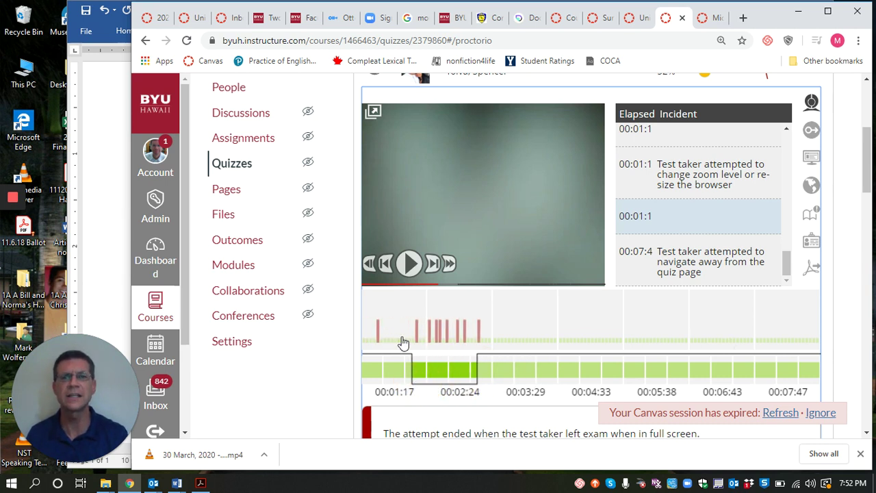
click(479, 340)
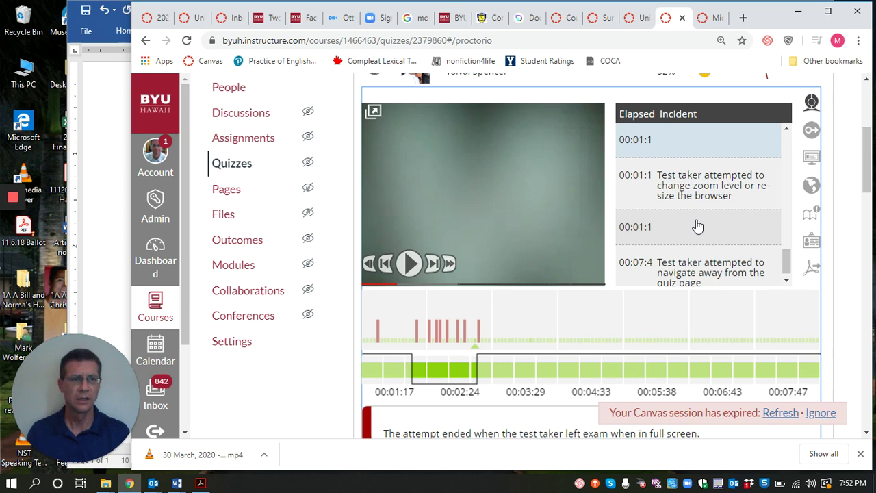
Check the Mid Term Exam (Remotely Proctored) quiz page and return to the Unit 3 Test's Proctorio gradebook.
click(712, 21)
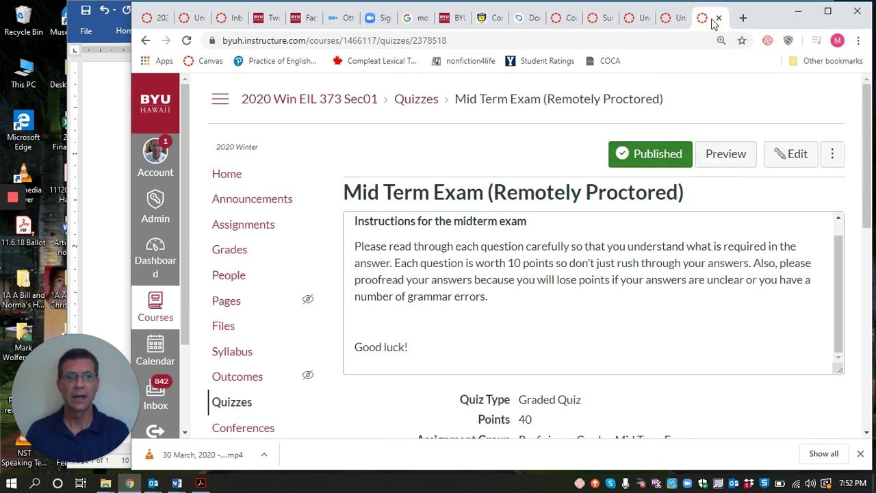
click(668, 22)
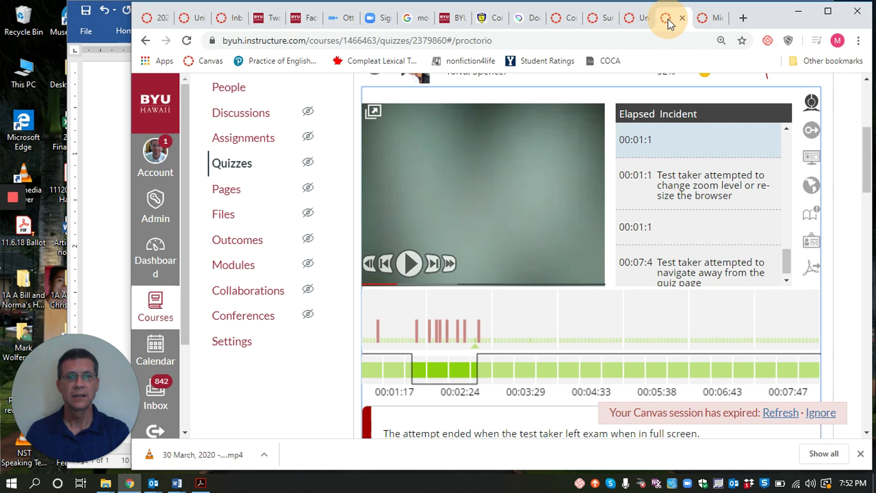
Switch to the Framework Graphic document in Word and show the contact e-mail addresses below the graphic.
click(123, 194)
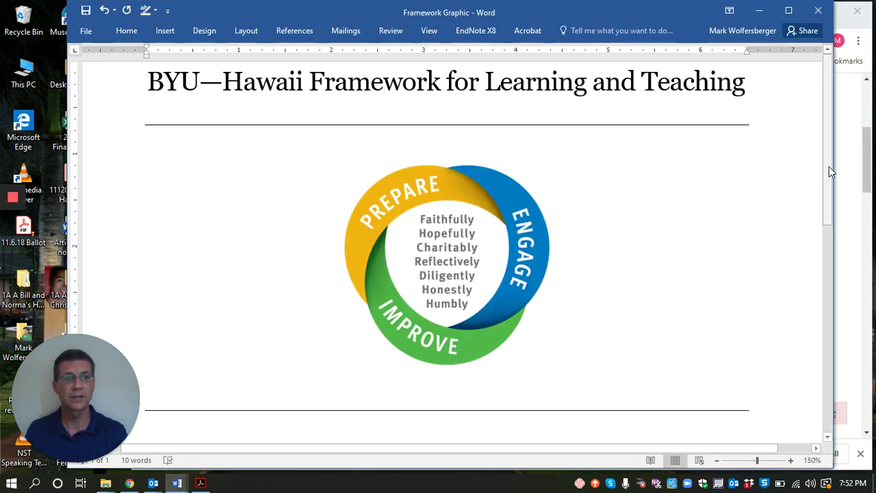
drag(829, 166, 823, 235)
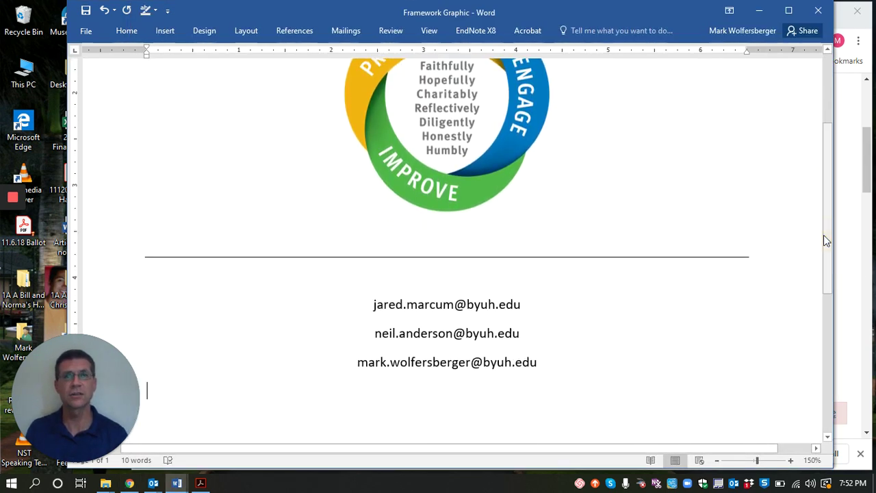